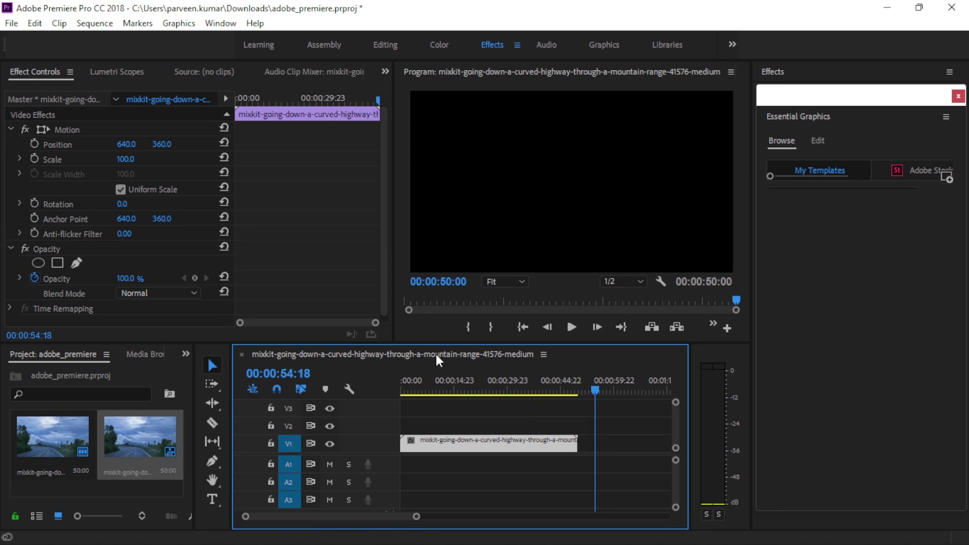
Step: Play the sequence from near the start and stop at 00:00:06:13 on the curved highway frame
click(414, 383)
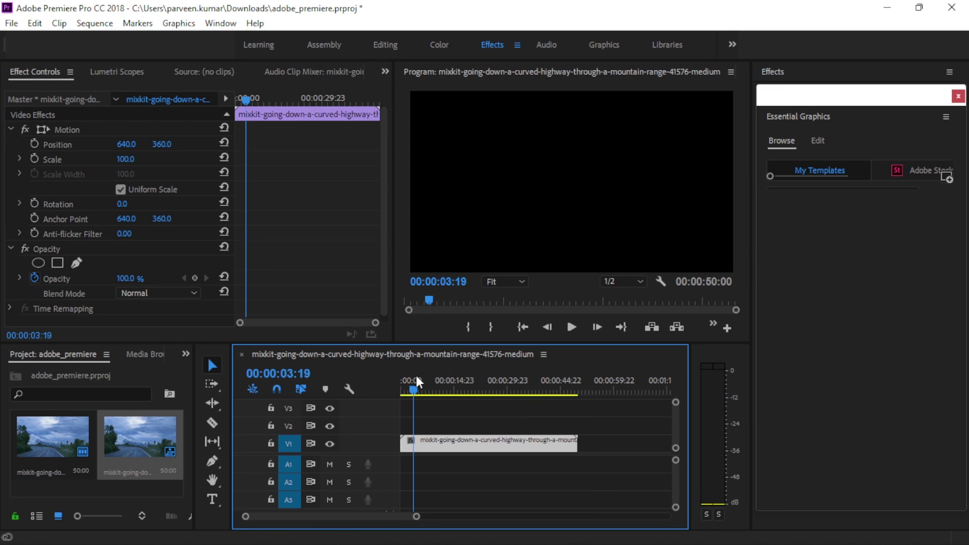
key(space)
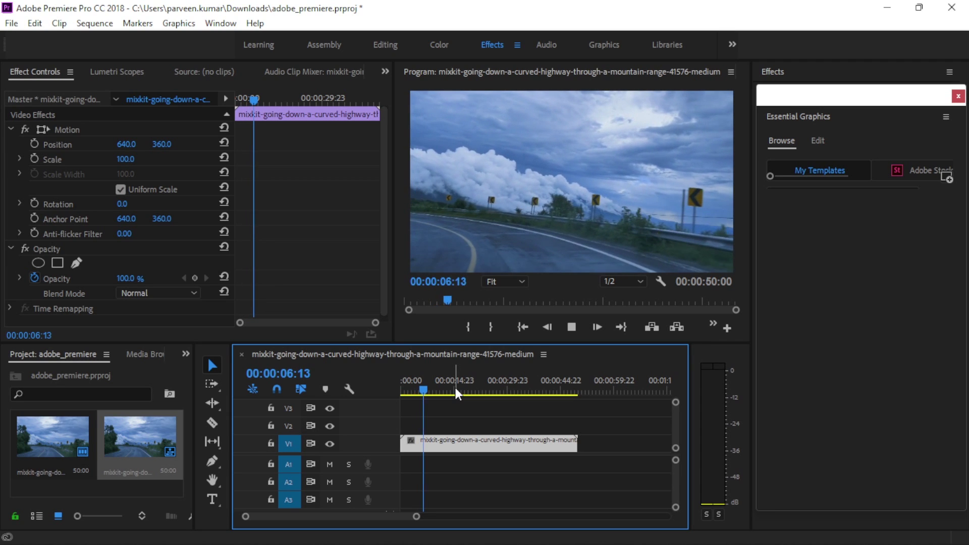
key(space)
Step: Open the Essential Graphics panel from the Window menu
click(220, 24)
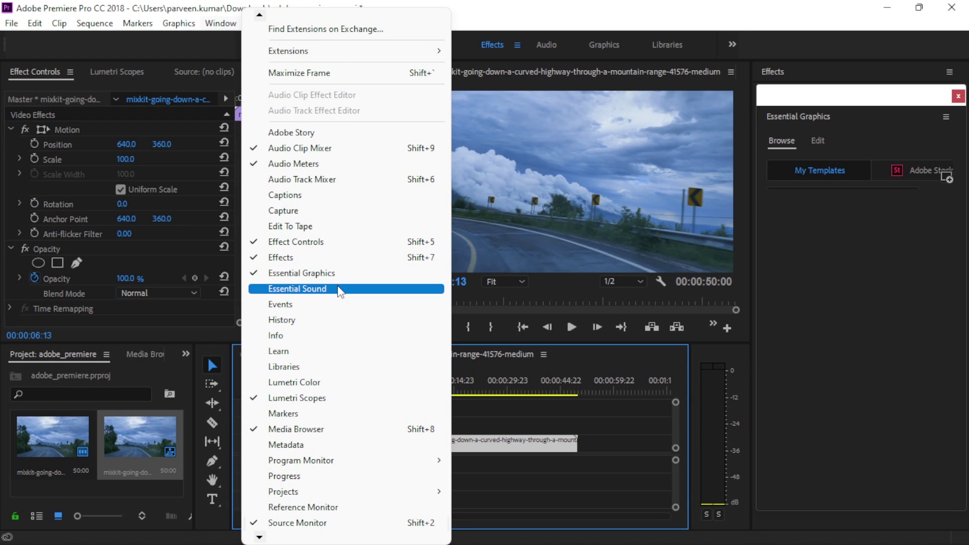
click(344, 278)
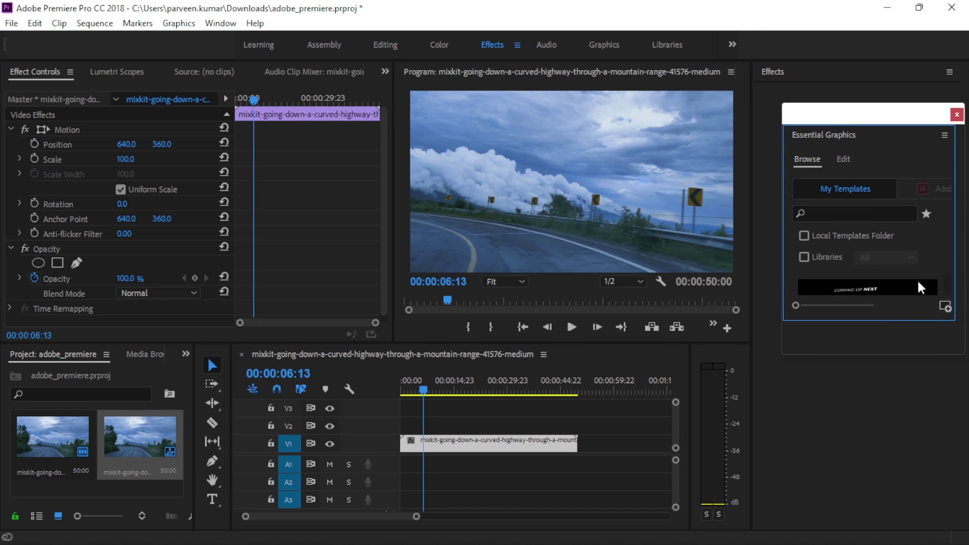
Step: Install Video Through Text.mogrt from the Downloads Stylish Titles folder as a motion graphics template
click(942, 307)
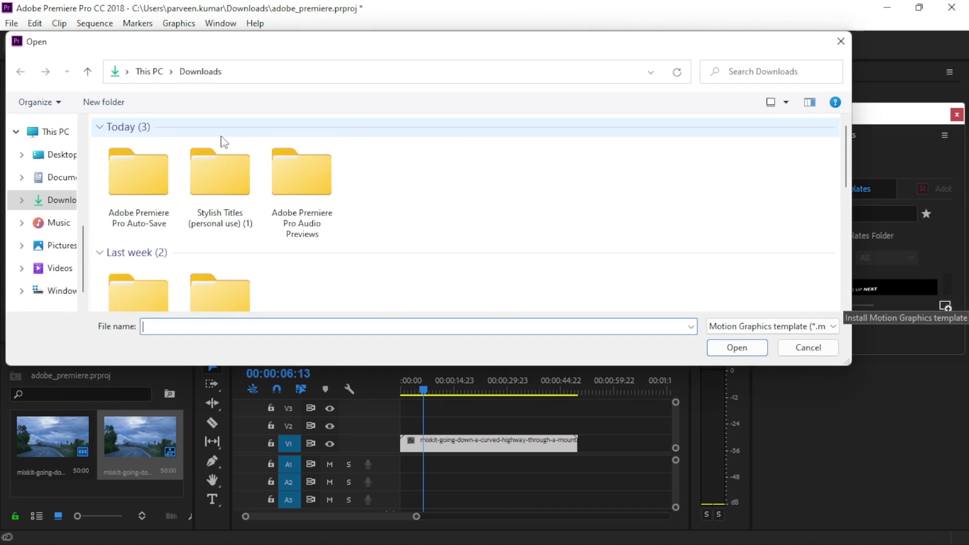
double_click(239, 183)
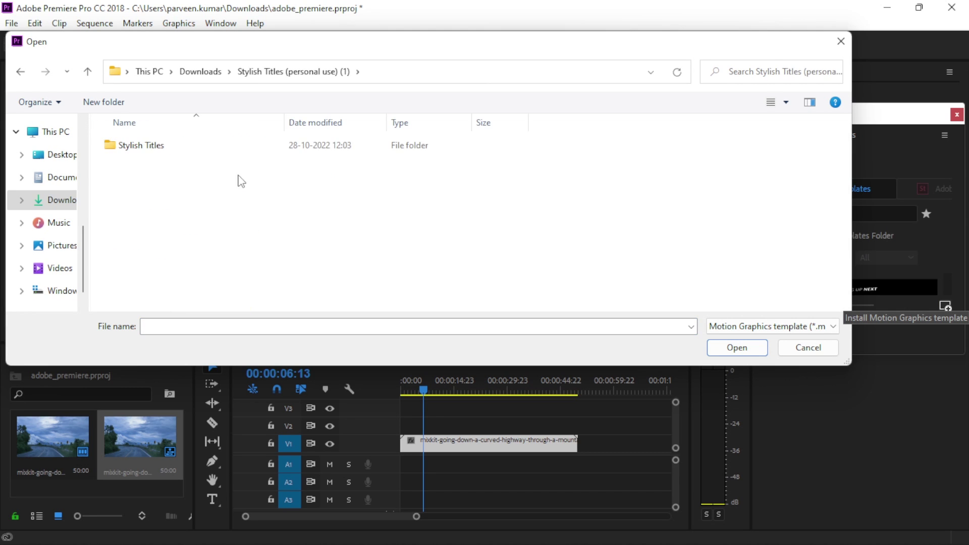
double_click(161, 149)
scroll(182, 189, down, 1)
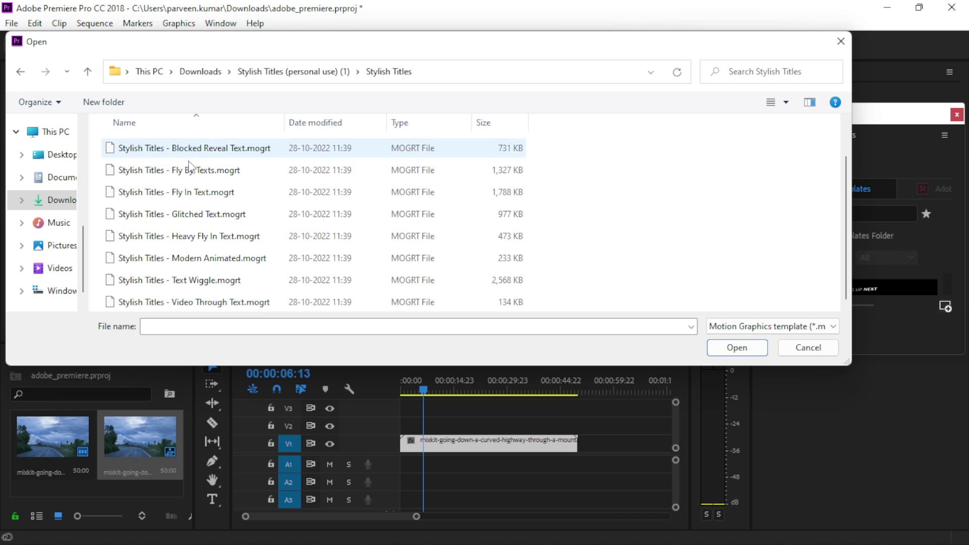
click(227, 302)
click(737, 347)
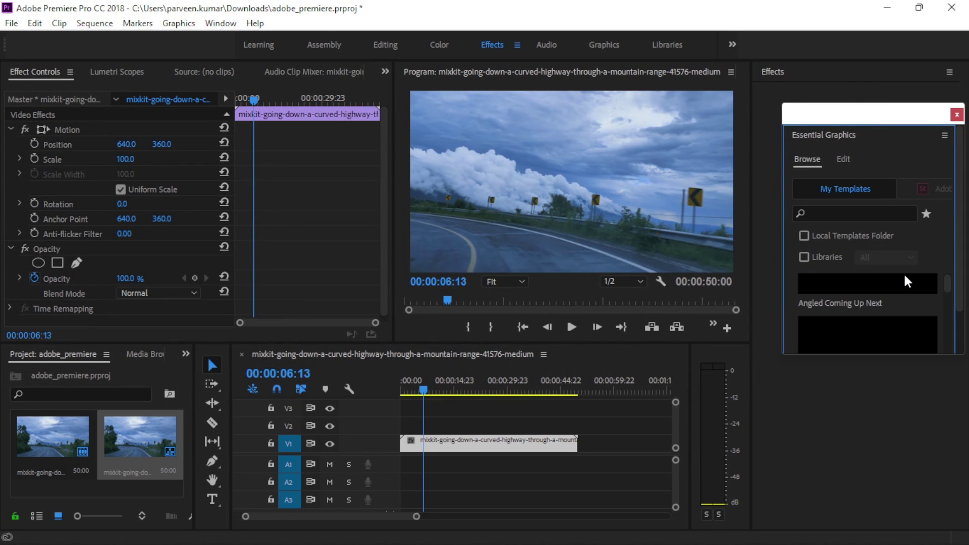
Step: Place the Stylish Titles - Video Through Text template on V2 above the highway clip and select it
scroll(904, 290, down, 1)
scroll(906, 290, down, 1)
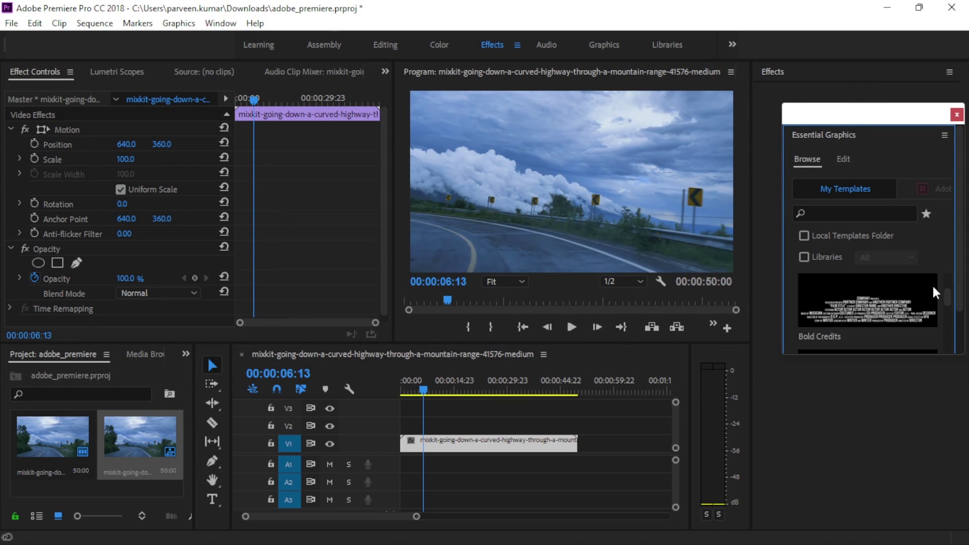
scroll(946, 293, down, 2)
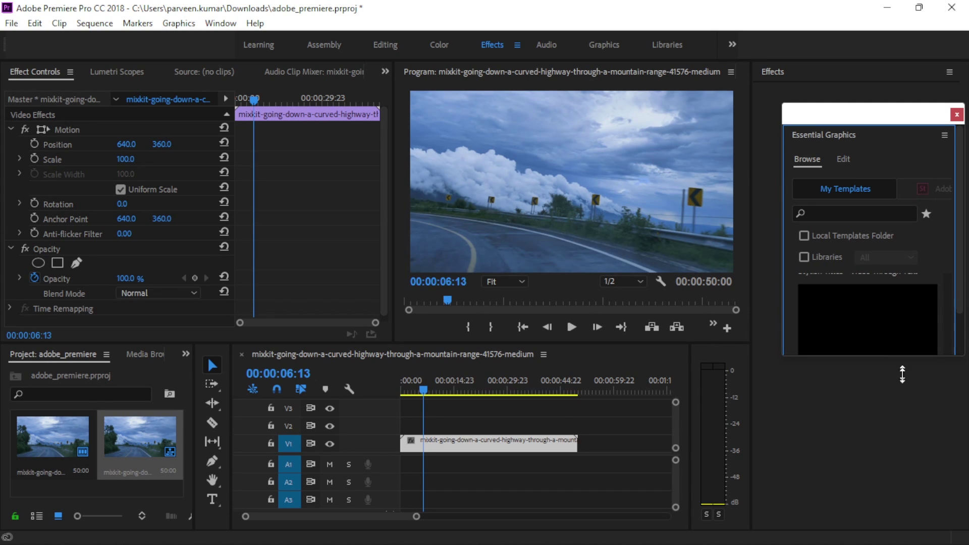
scroll(891, 339, up, 1)
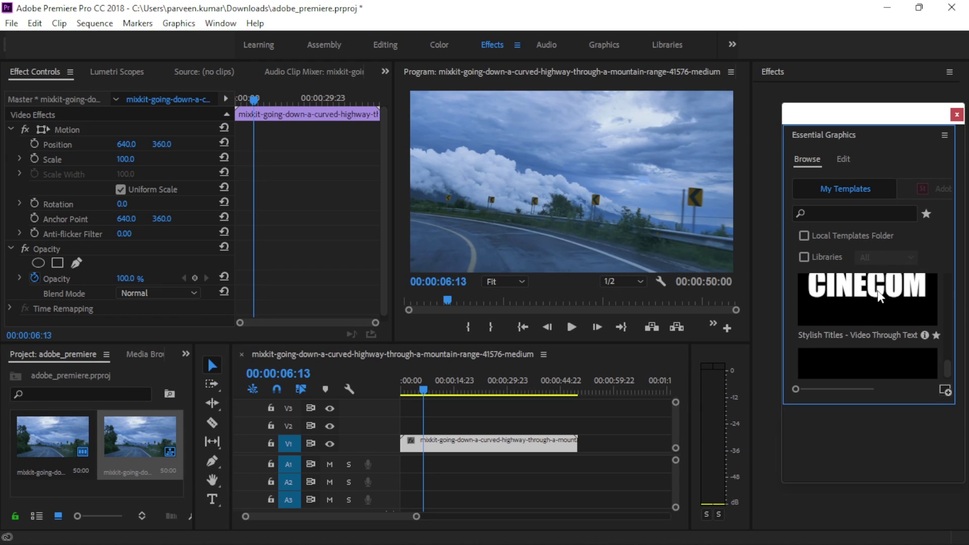
drag(856, 296, 425, 426)
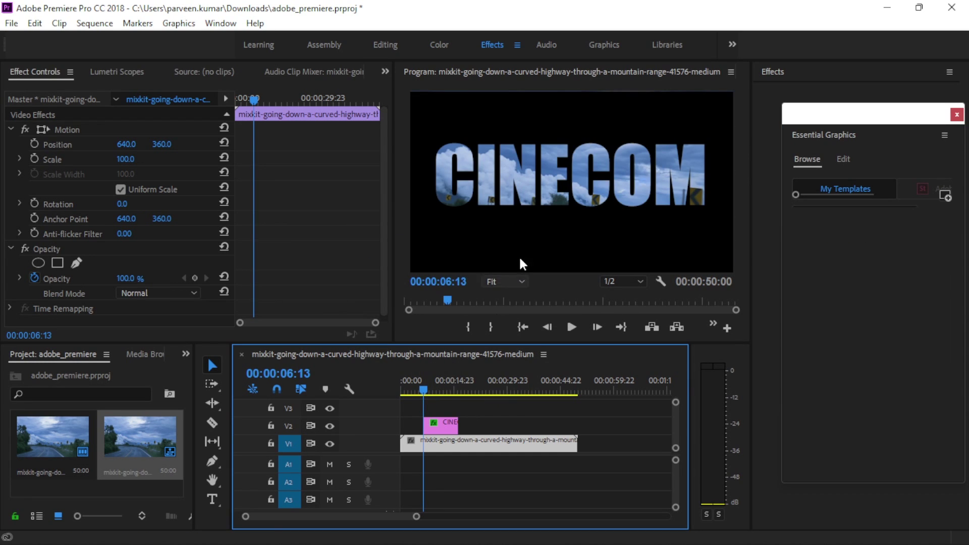
drag(424, 391, 437, 392)
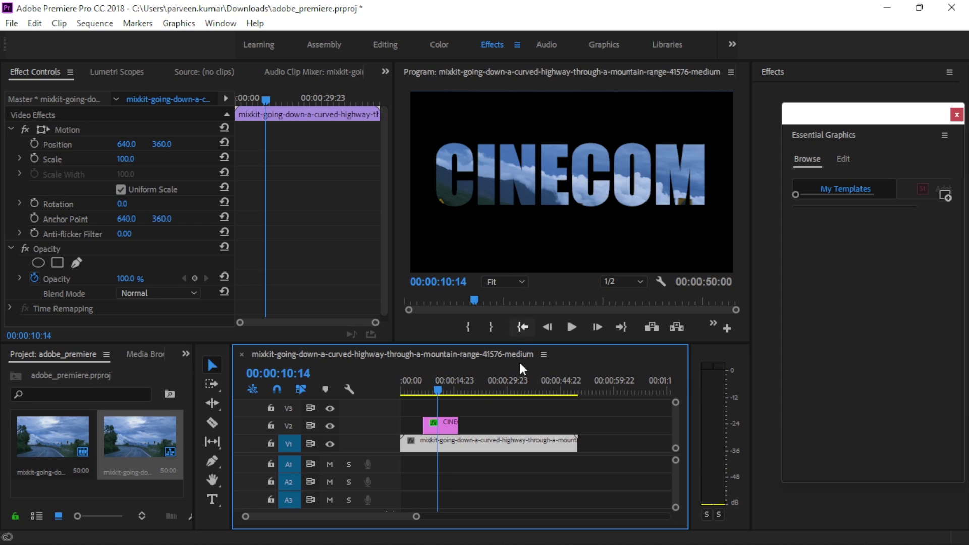
drag(450, 424, 451, 428)
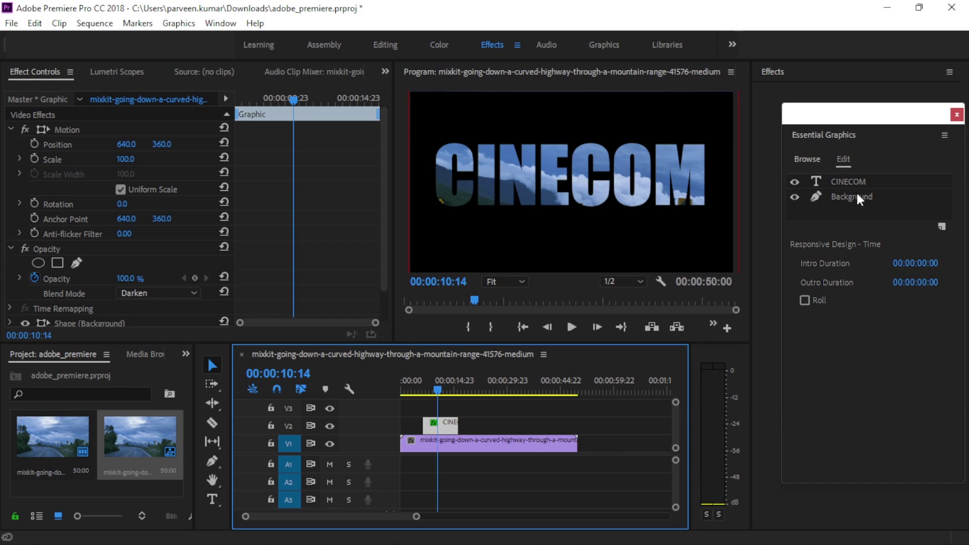
Step: Replace the CINECOM title text with 'TITLE T' directly in the Program monitor
click(214, 498)
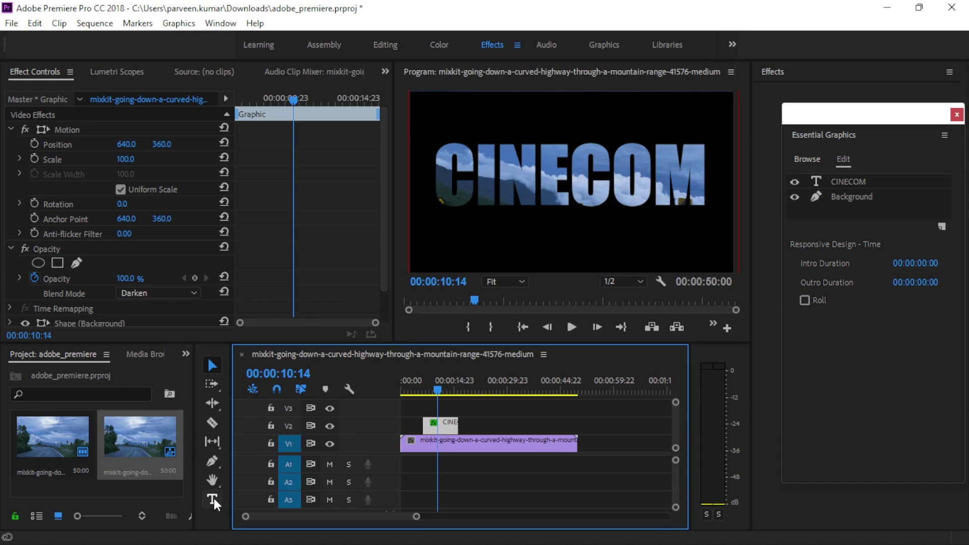
click(569, 170)
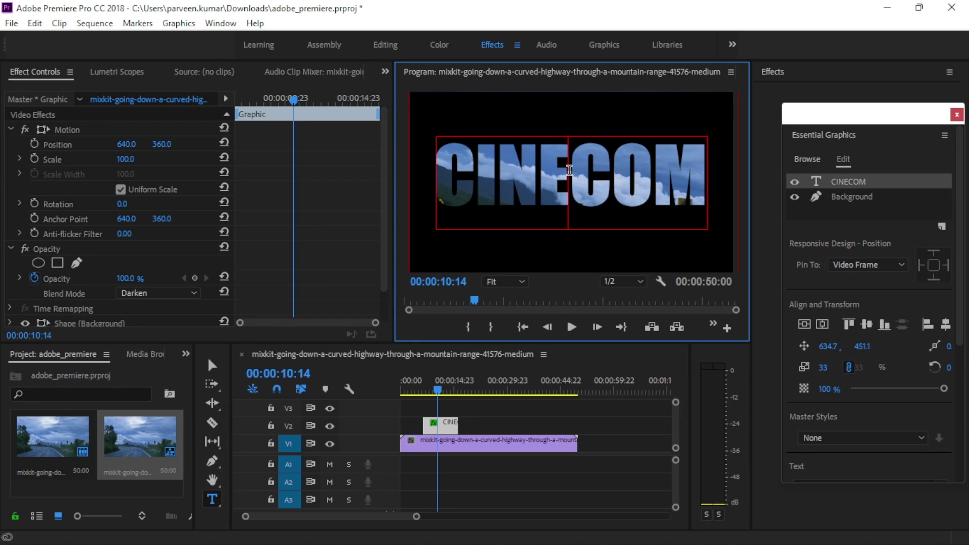
key(ctrl+a)
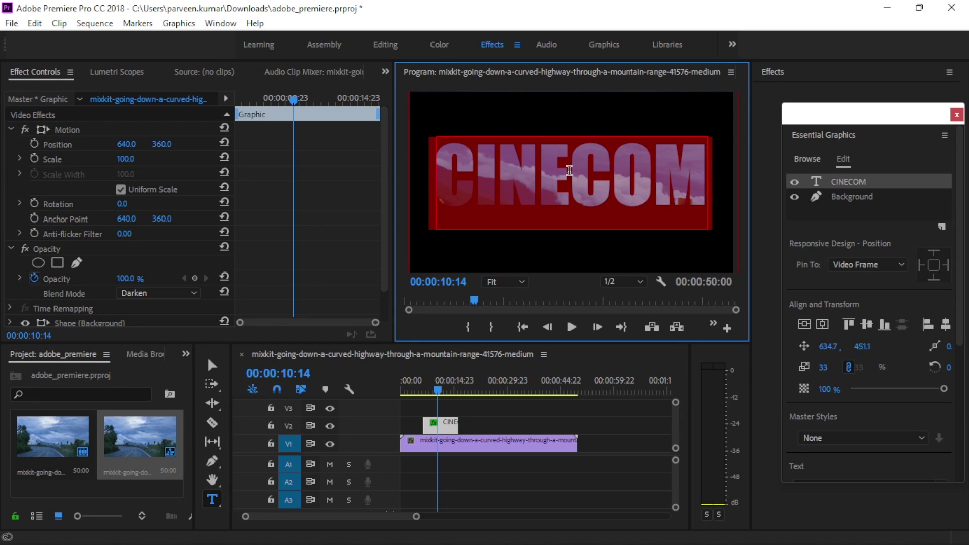
text(T)
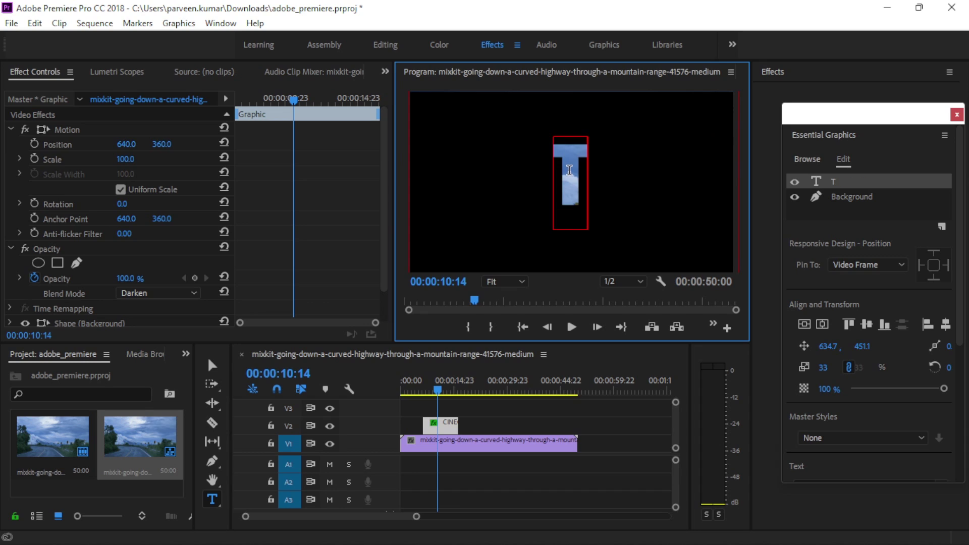
text(ITLE)
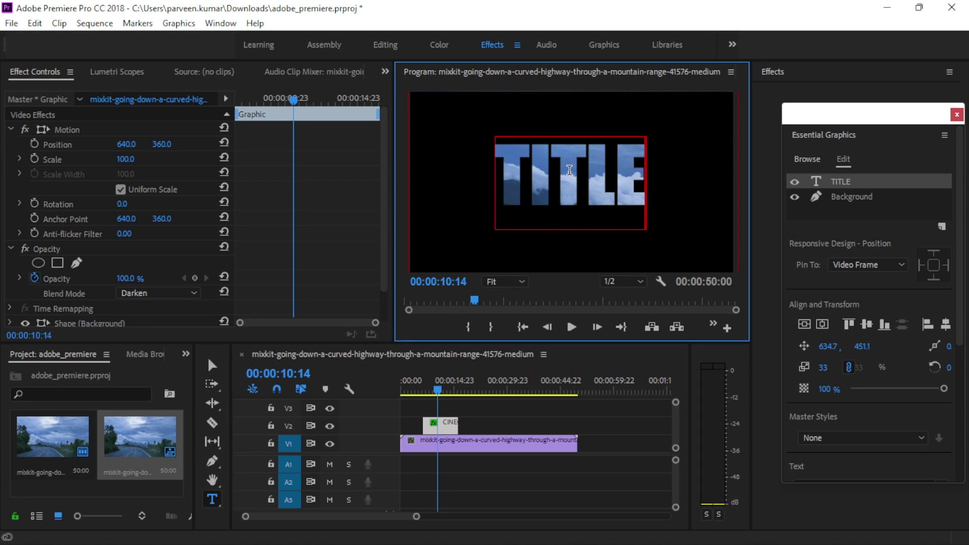
key(alt+Right)
key(alt+Right)
text(T)
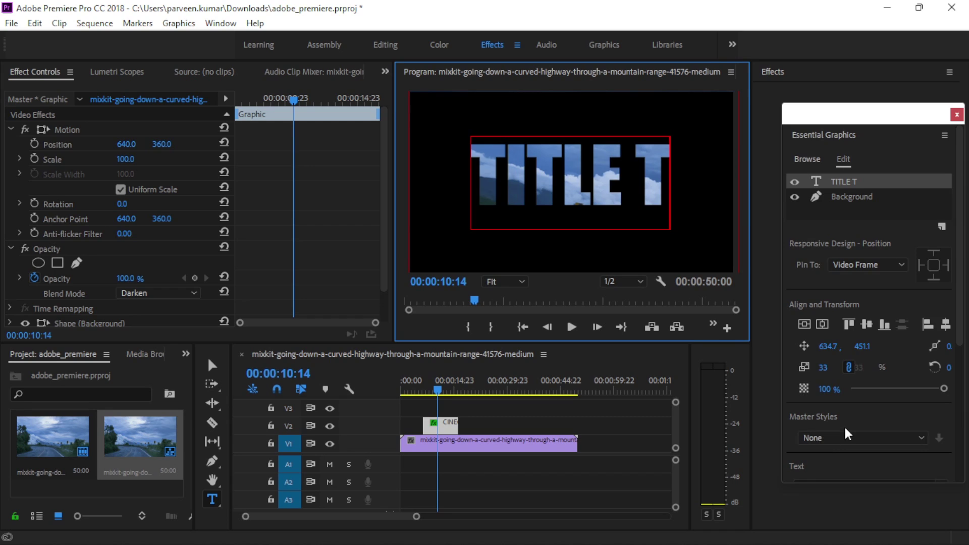
scroll(843, 425, down, 5)
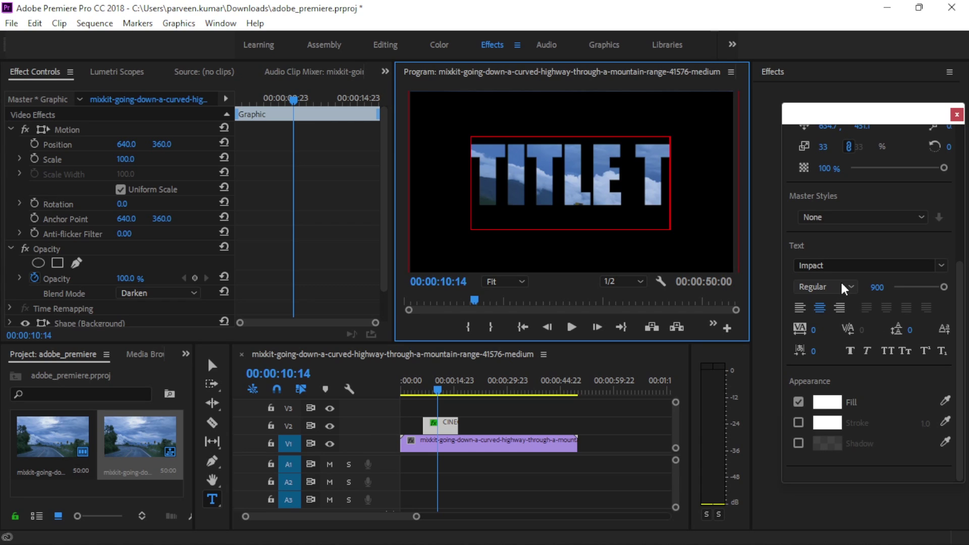
scroll(888, 353, up, 5)
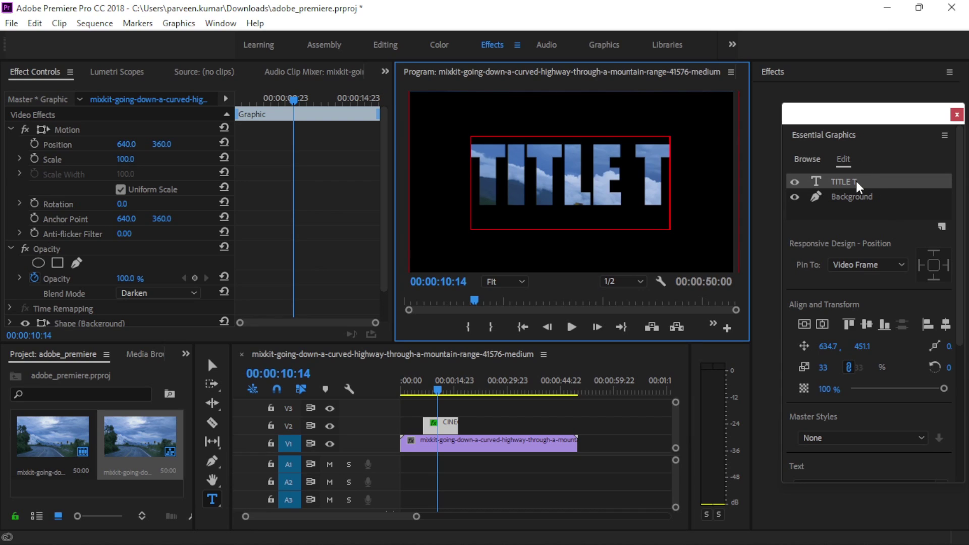
Step: Return the Essential Graphics panel to Browse, resize and move it, and scroll to the last templates
click(810, 160)
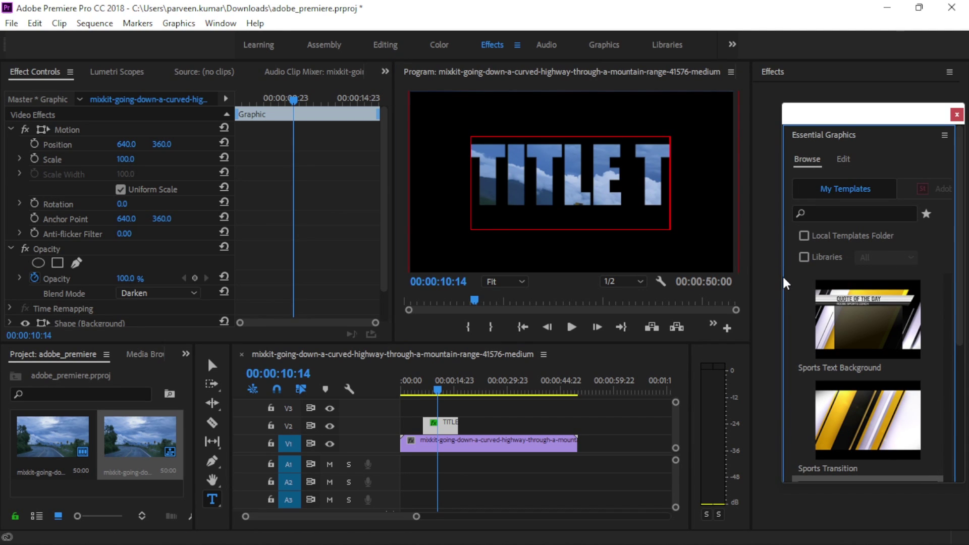
drag(782, 275, 743, 273)
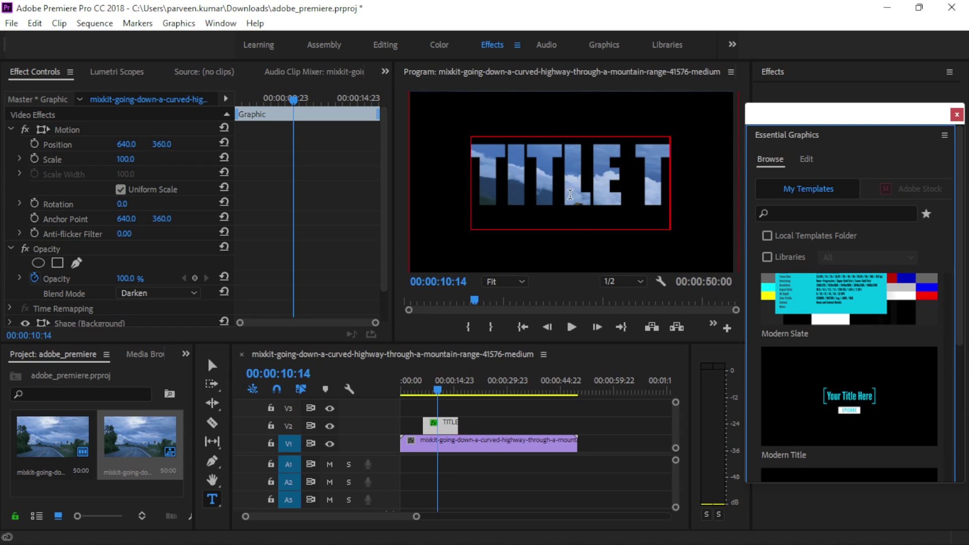
mouse_move(902, 328)
scroll(901, 328, down, 8)
scroll(903, 341, down, 3)
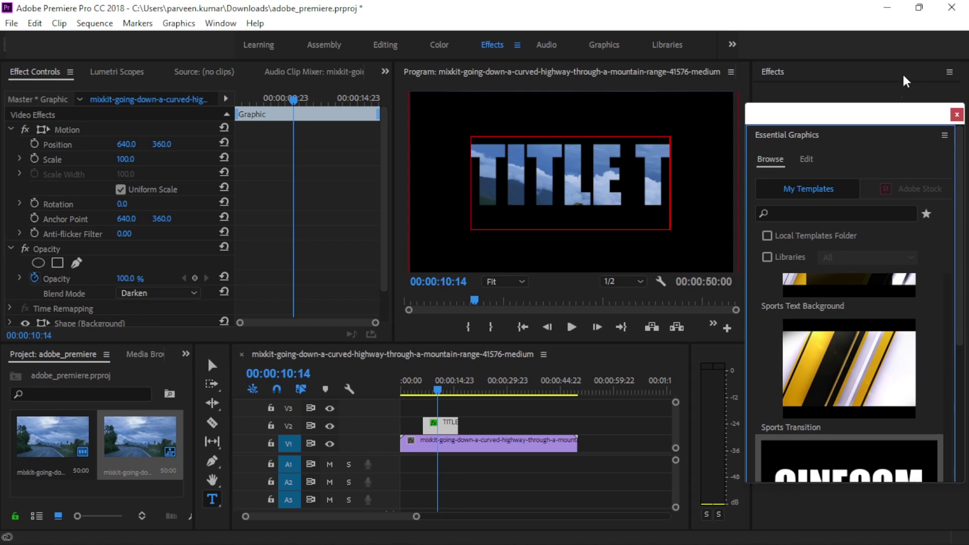
drag(883, 112, 878, 38)
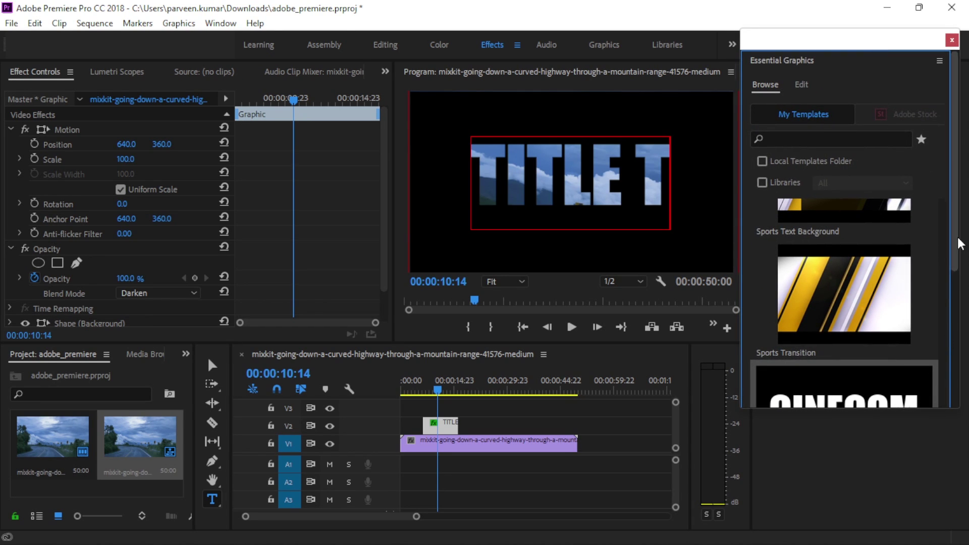
drag(958, 254, 958, 425)
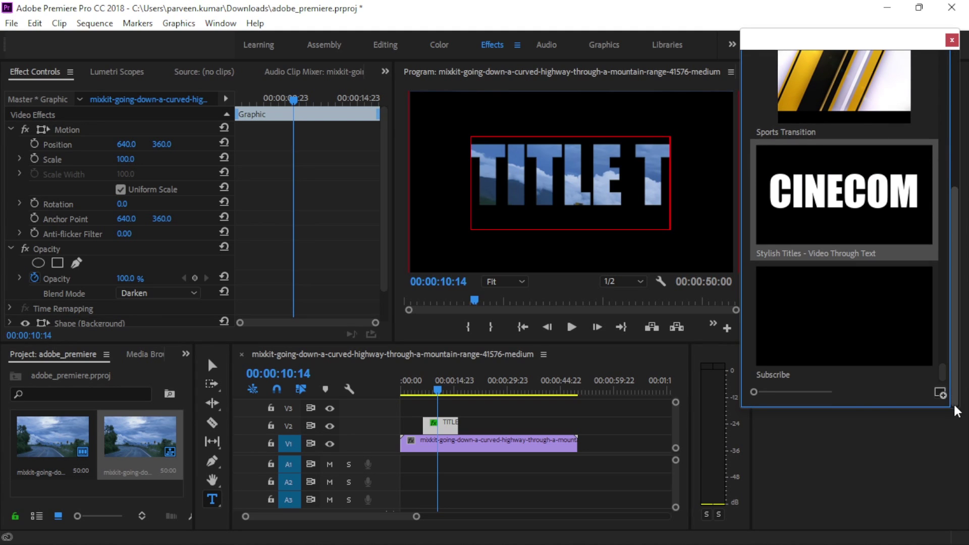
Step: Install the Stylish Titles - Fly In Text.mogrt motion graphics template
click(942, 392)
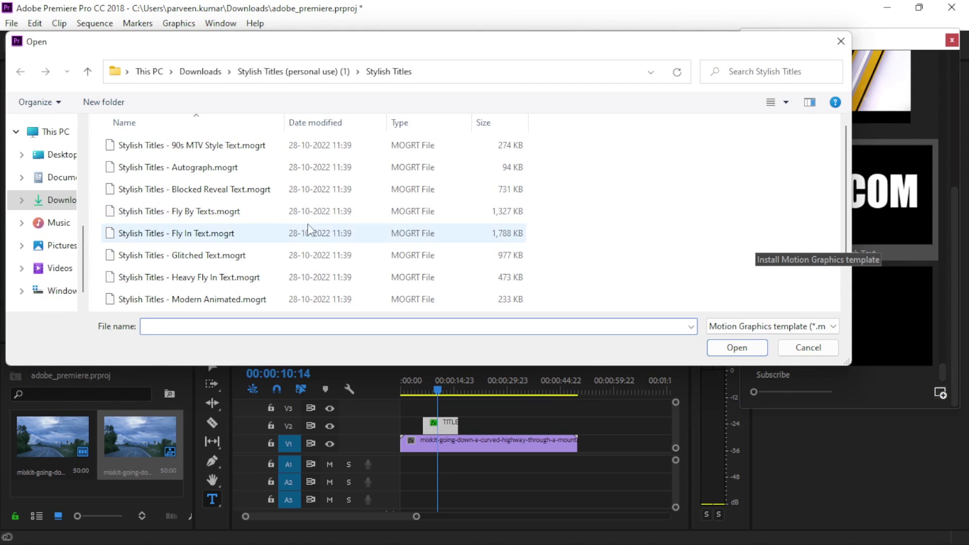
click(201, 149)
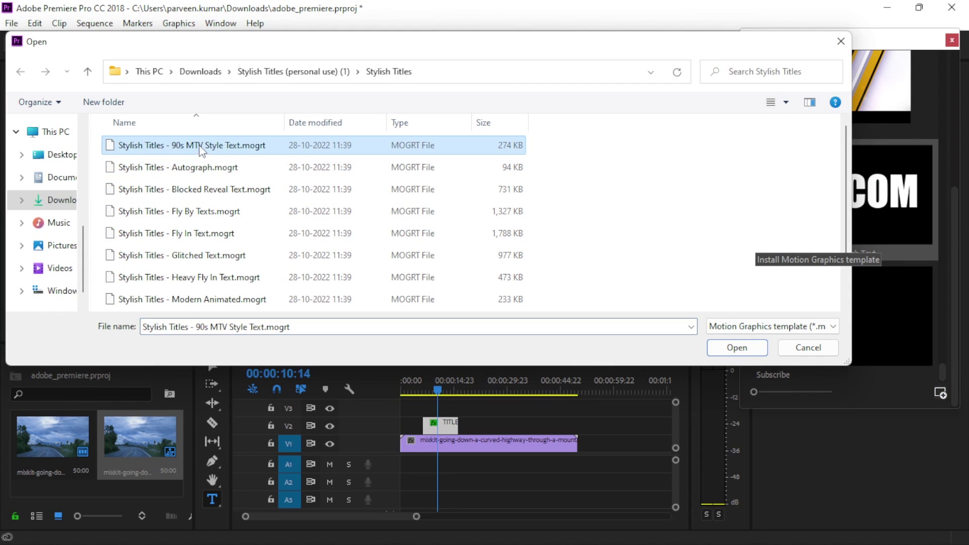
click(195, 212)
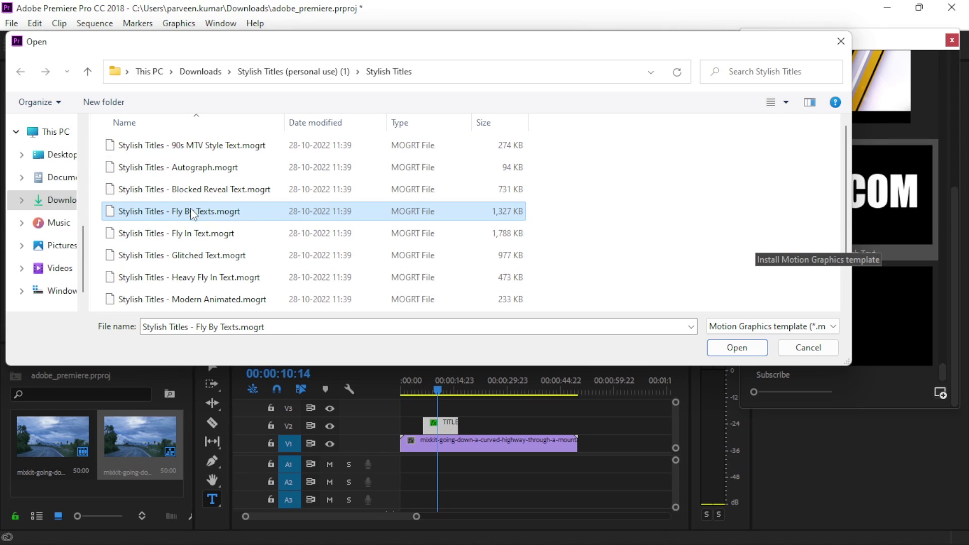
click(168, 234)
click(743, 353)
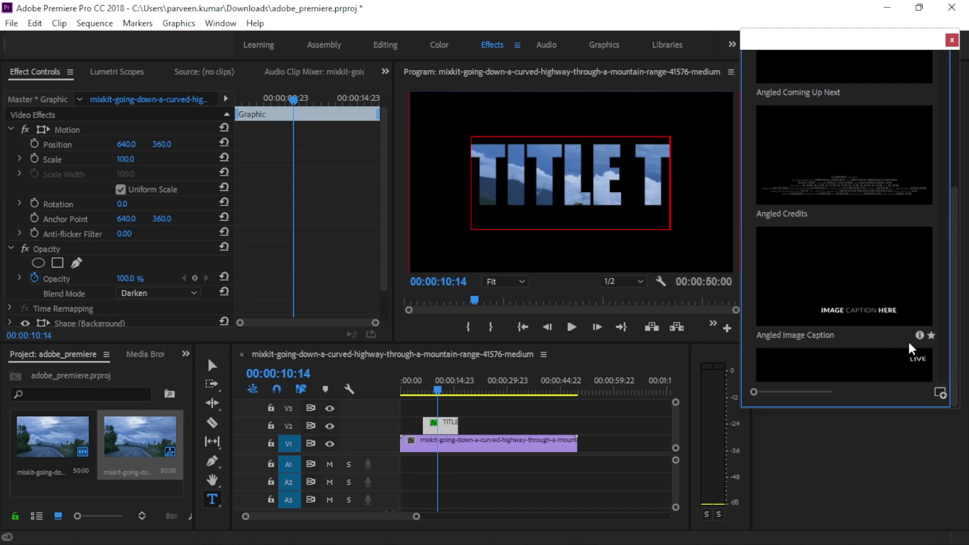
Step: Add the Stylish Titles - Fly In Text template to track V2 after the TITLE clip
scroll(899, 323, down, 5)
scroll(868, 325, down, 5)
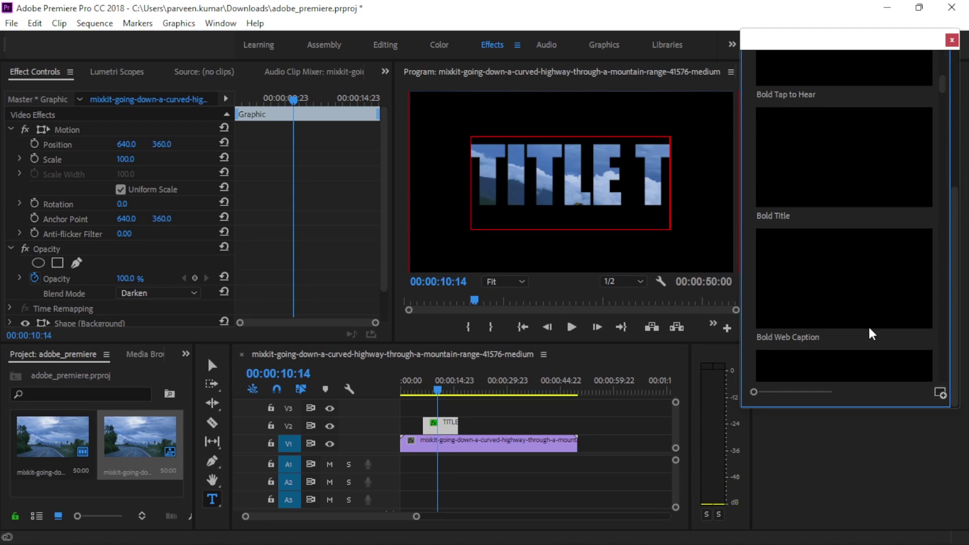
scroll(868, 325, down, 5)
scroll(868, 325, down, 5)
scroll(868, 325, down, 5)
scroll(868, 325, down, 5)
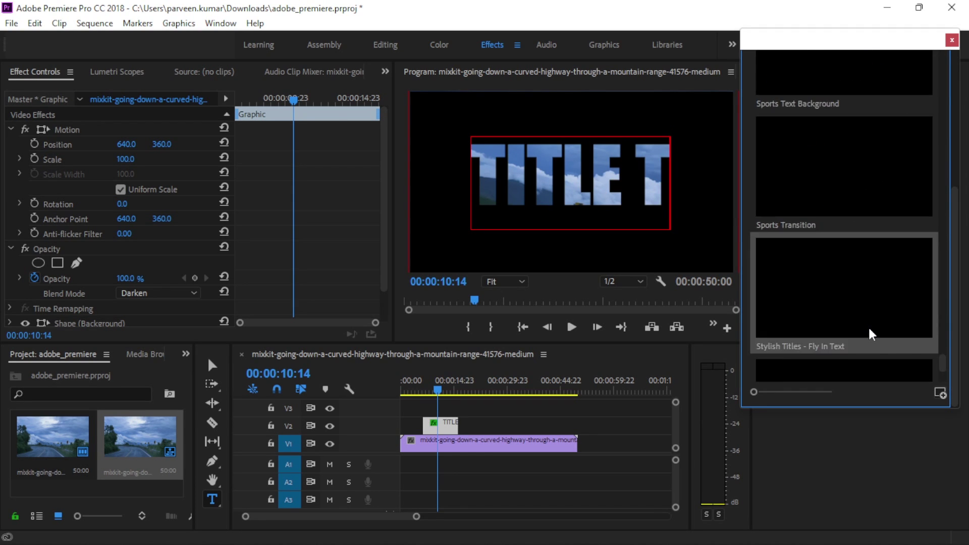
scroll(868, 325, down, 5)
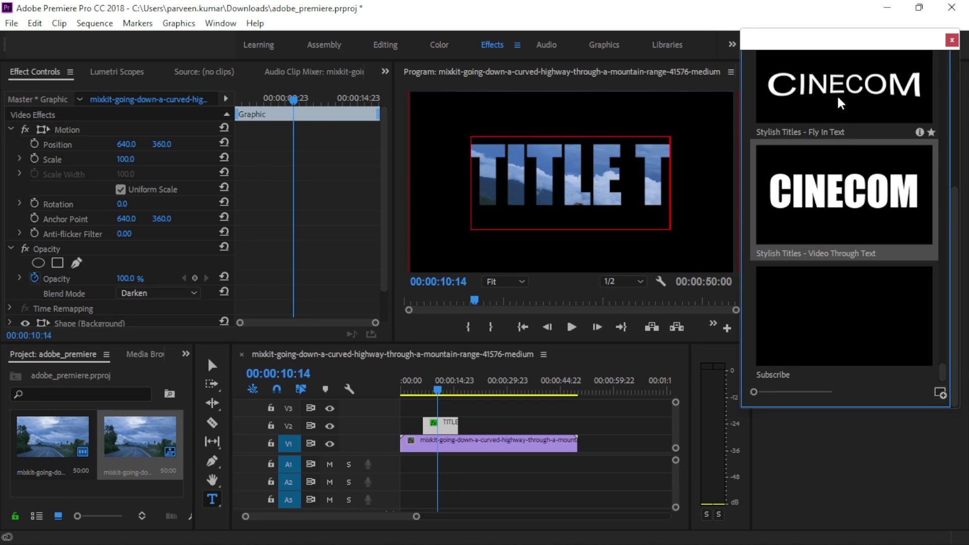
mouse_move(837, 95)
mouse_down()
mouse_move(530, 426)
mouse_move(505, 386)
mouse_up()
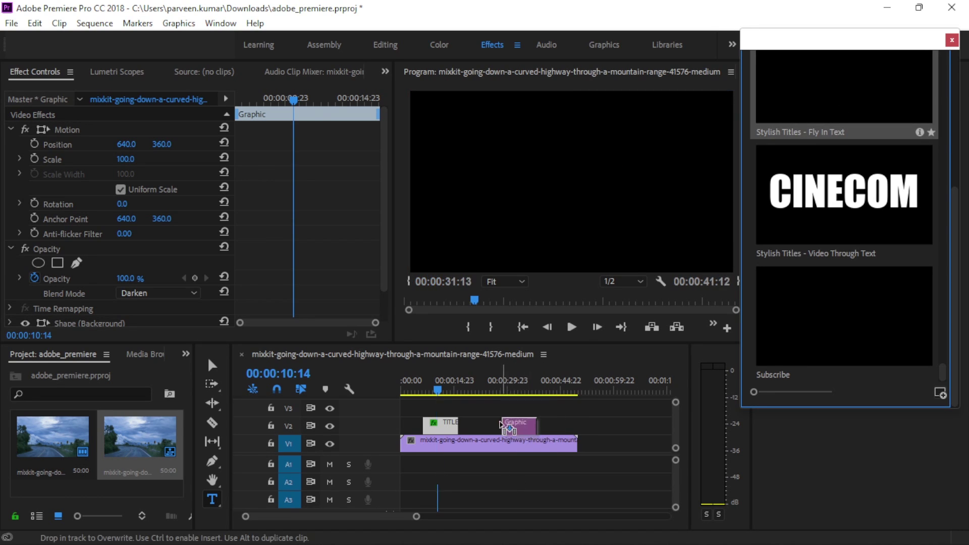
Step: Preview the Fly In Text animation from just before it starts, then select its clip for editing
click(501, 386)
drag(501, 386, 492, 386)
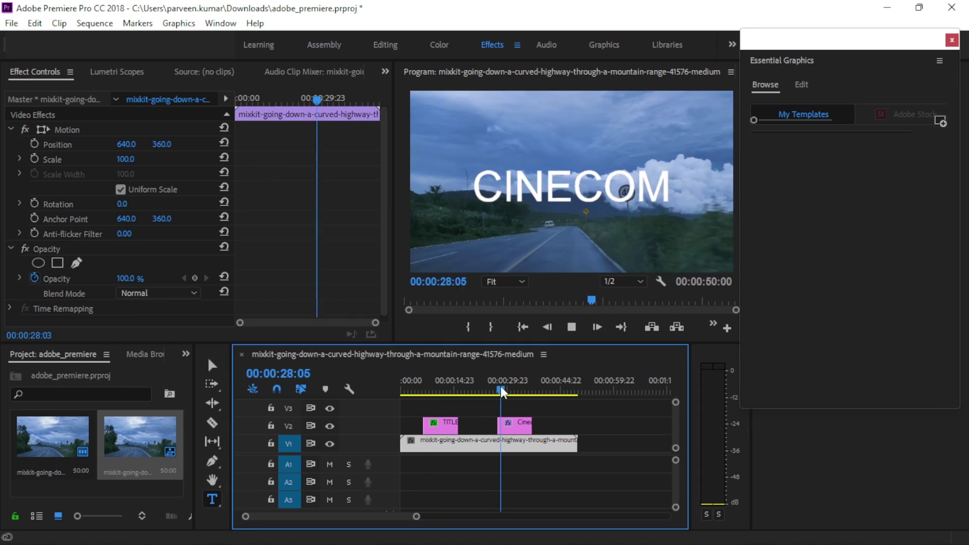
key(space)
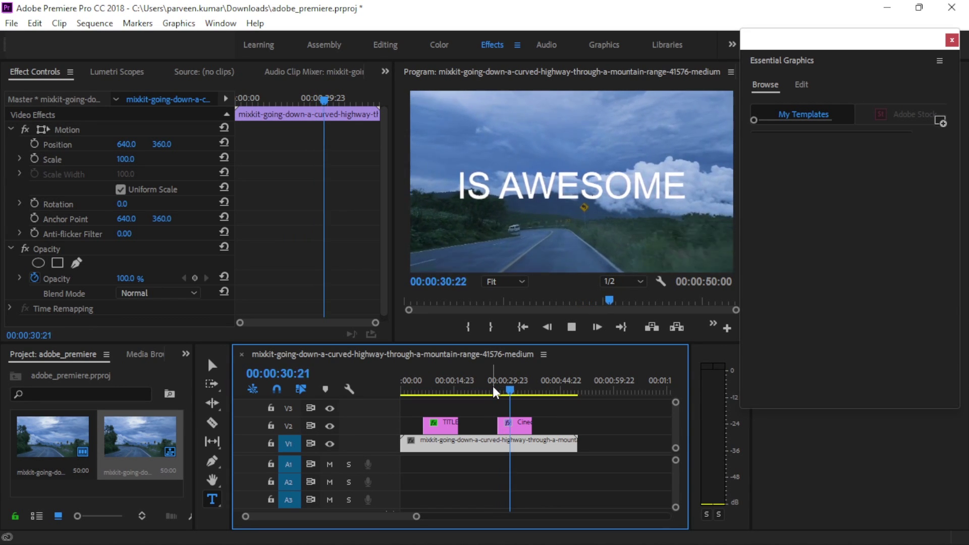
key(space)
click(526, 421)
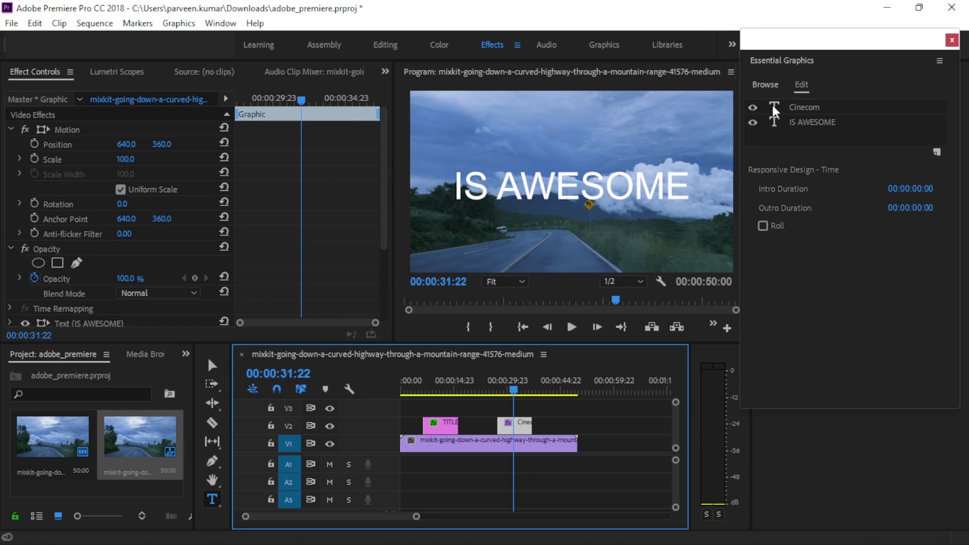
Step: Change the Fly In Text's Cinecom layer to read 'Front' in the Program monitor
click(806, 107)
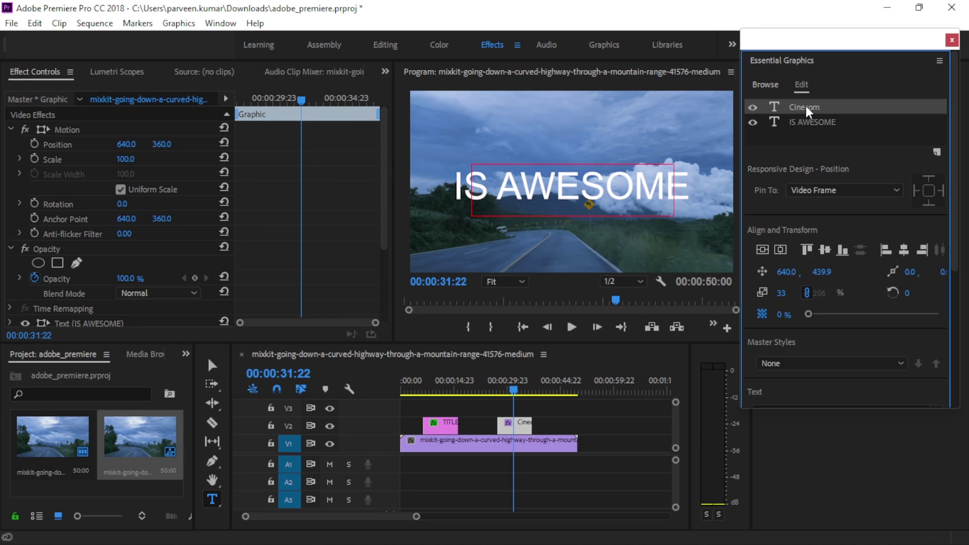
click(503, 389)
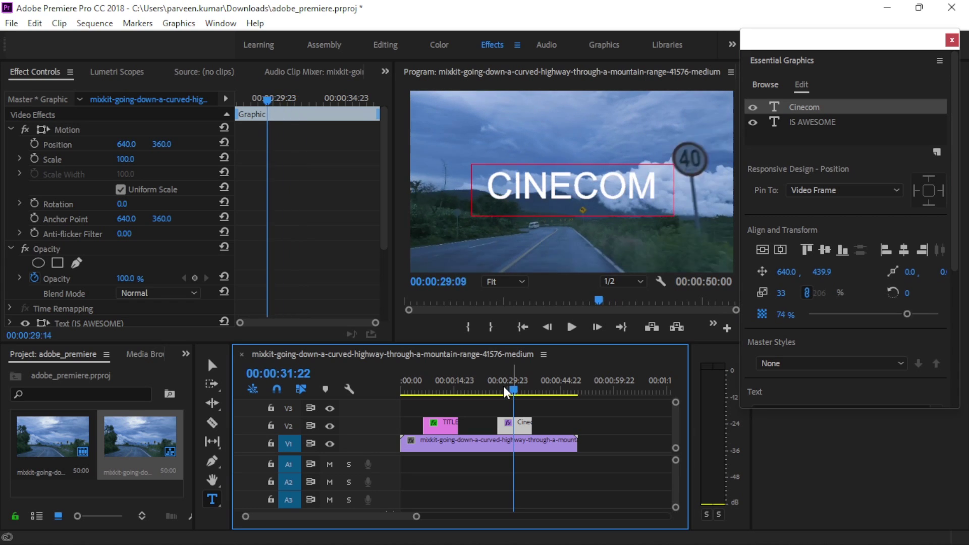
click(568, 193)
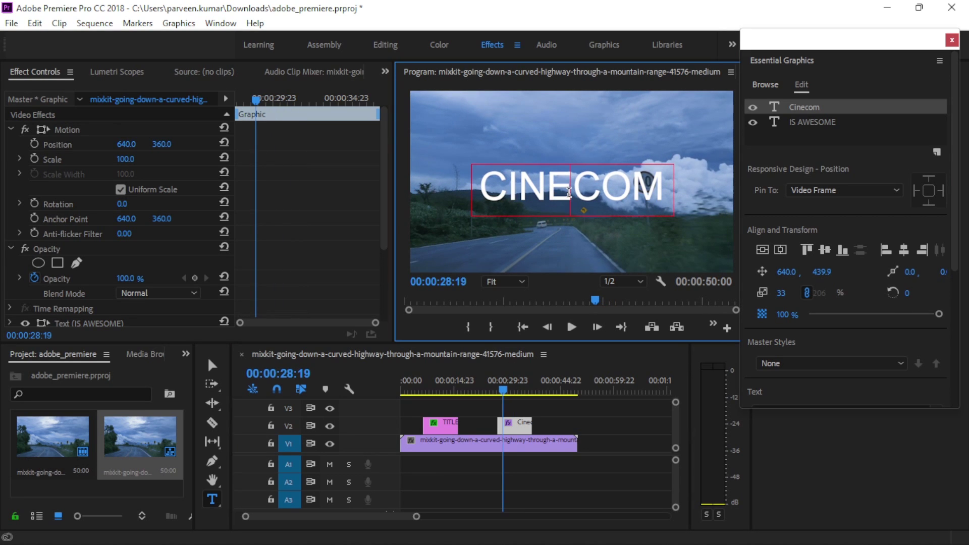
double_click(569, 192)
text(F)
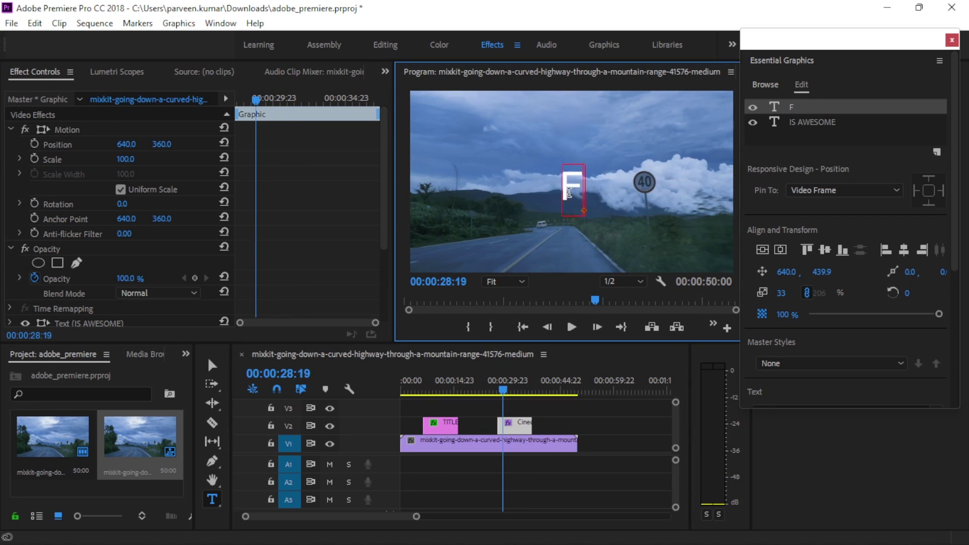
text(ront)
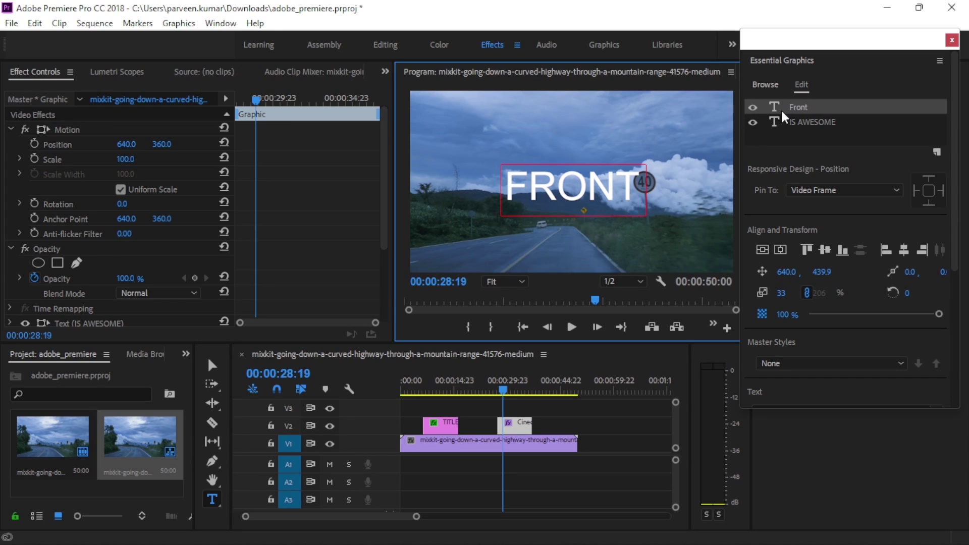
click(798, 121)
Step: Replace the title's second line 'IS AWESOME' with 'END' in the Program monitor
click(516, 391)
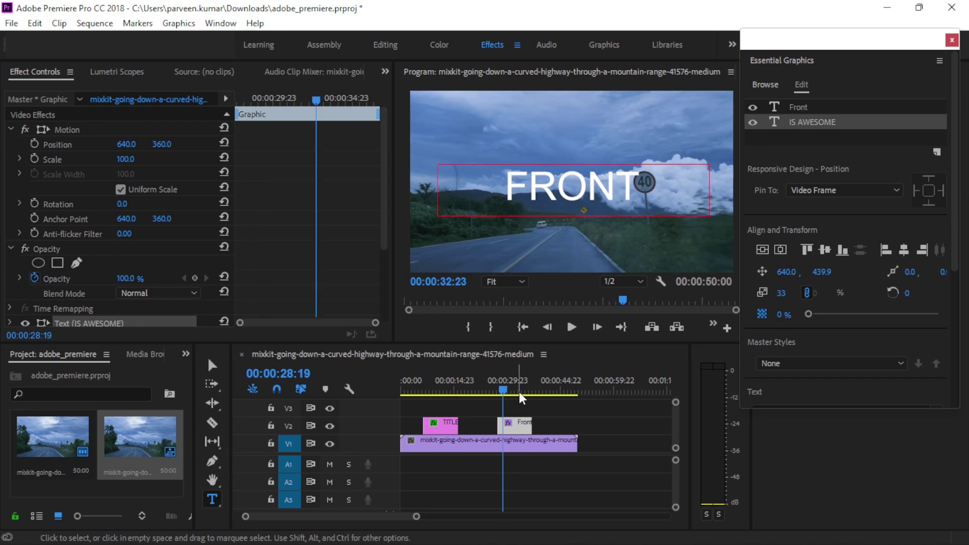
click(546, 192)
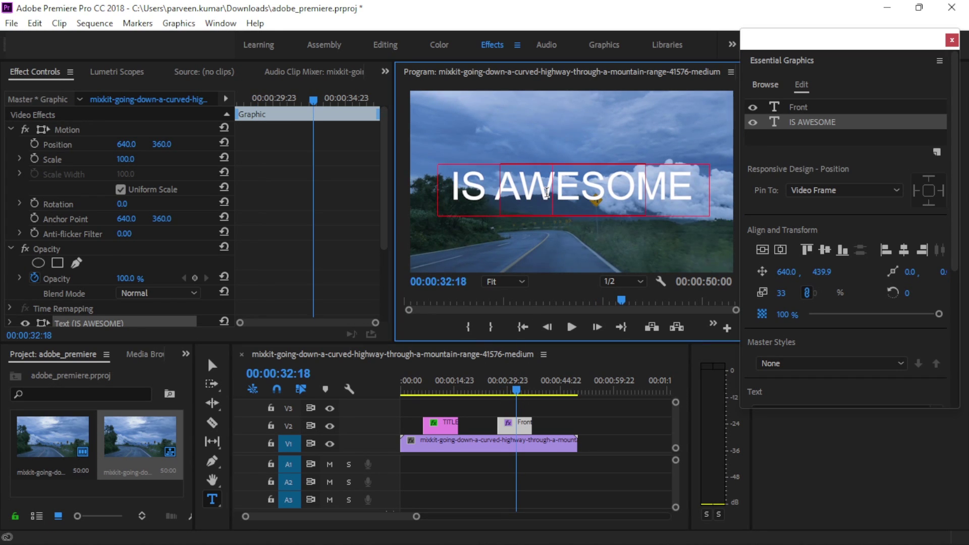
key(ctrl+a)
text(ENd)
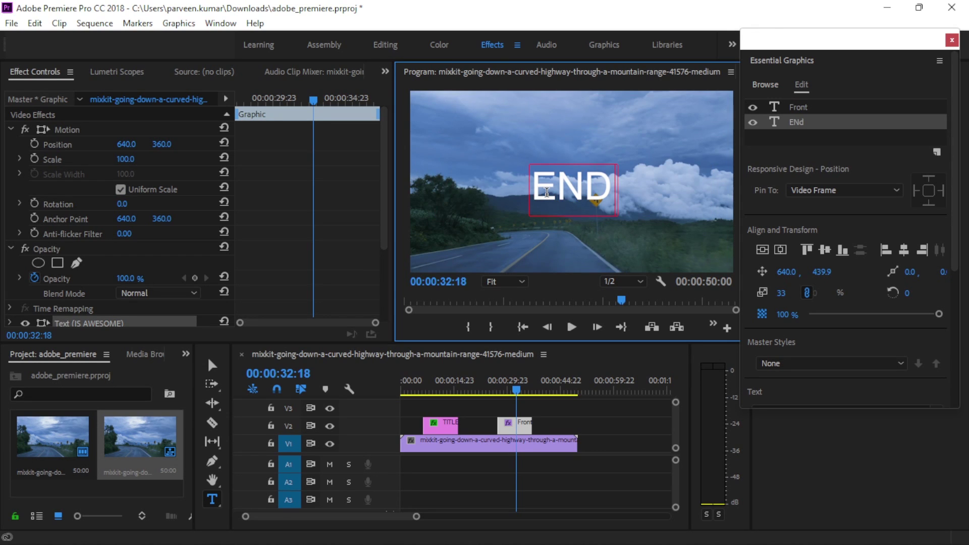
Step: Preview the title from its start to confirm it shows FRONT then END
drag(514, 387, 498, 385)
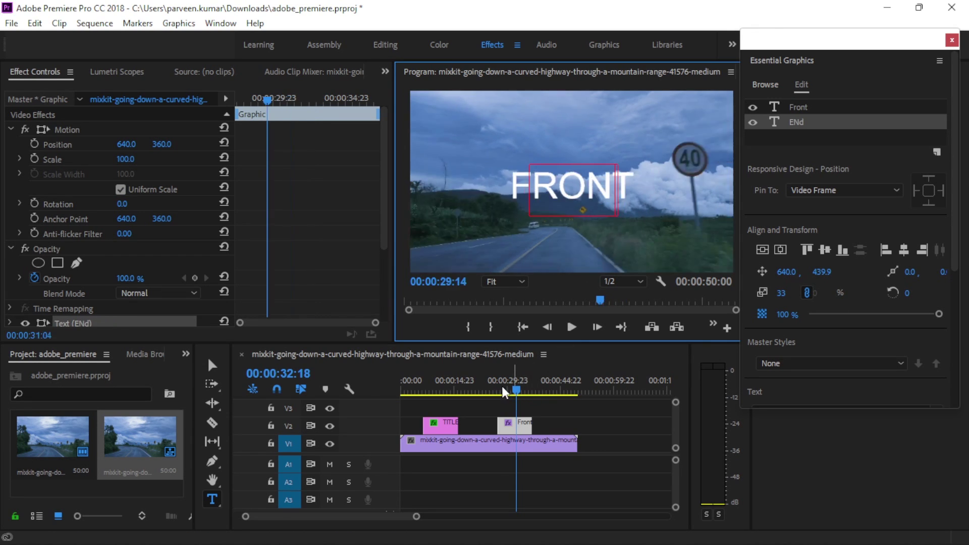
key(space)
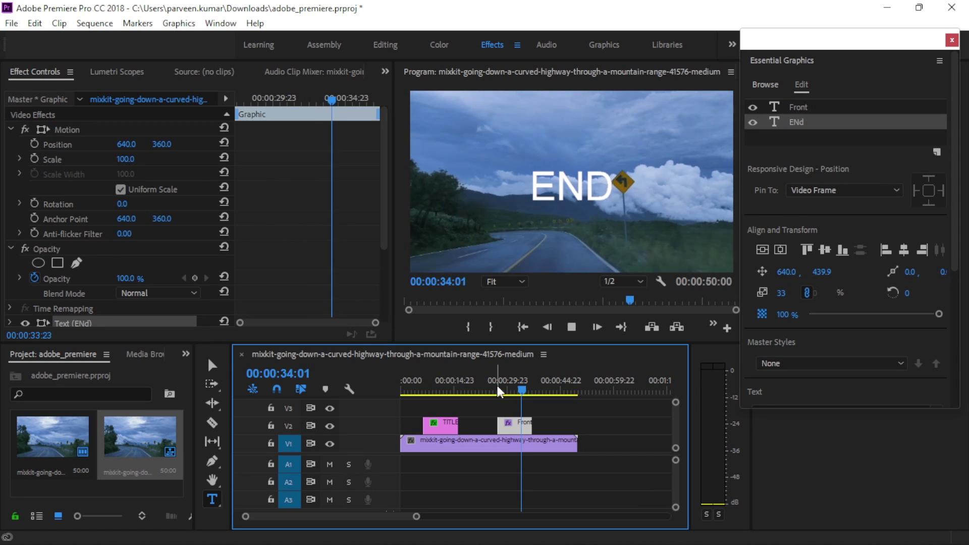
key(space)
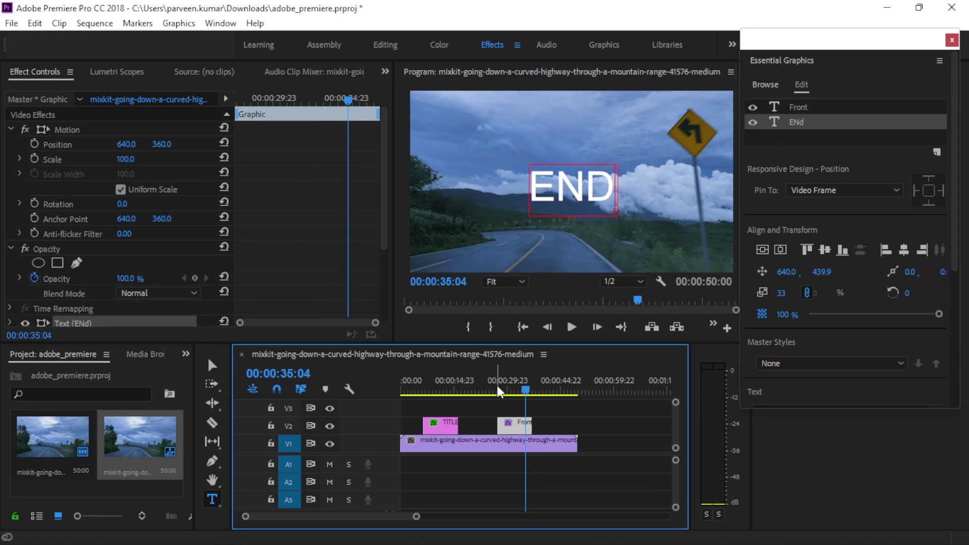